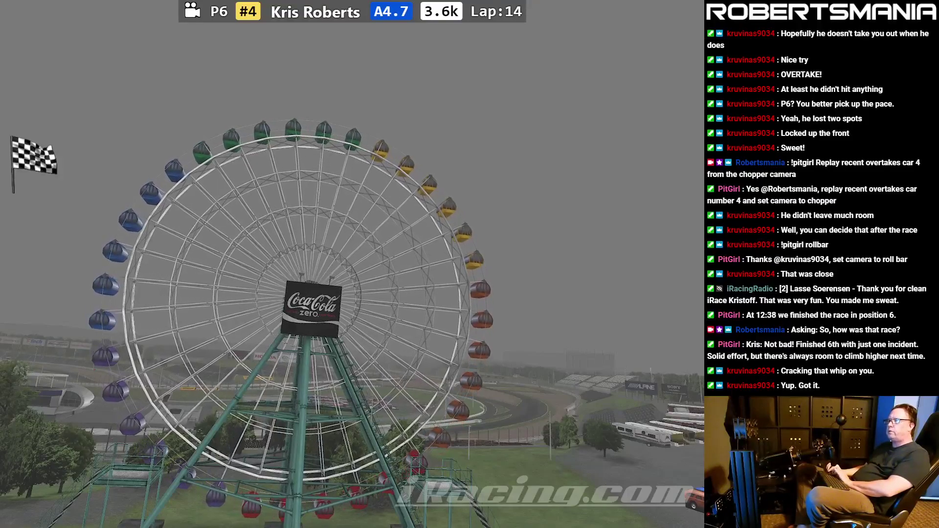
Quit the finished race session in iRacing and minimize the iRacing window to reveal Discord in the browser
{"action": "mouse_move", "coordinate": [438, 208]}
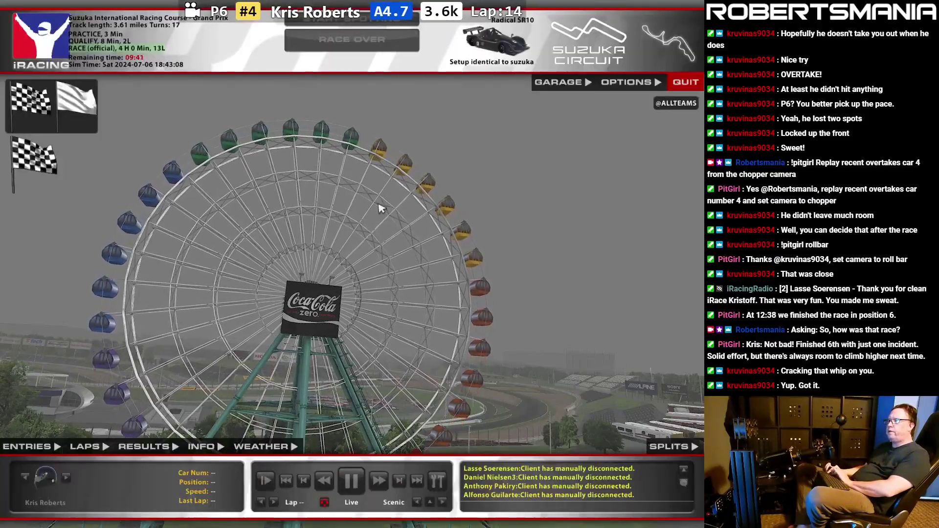
{"action": "left_click", "coordinate": [676, 87]}
{"action": "left_click", "coordinate": [311, 281]}
{"action": "left_click", "coordinate": [452, 363]}
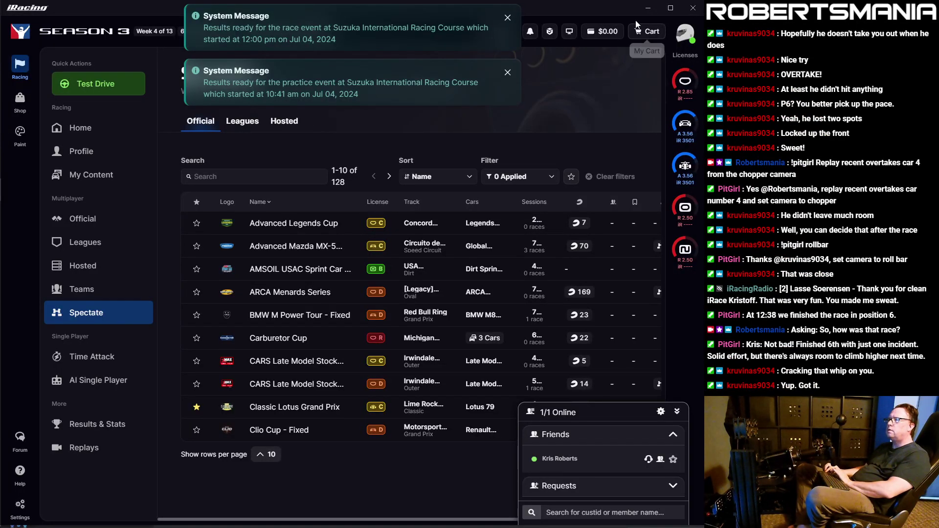
{"action": "left_click", "coordinate": [648, 8]}
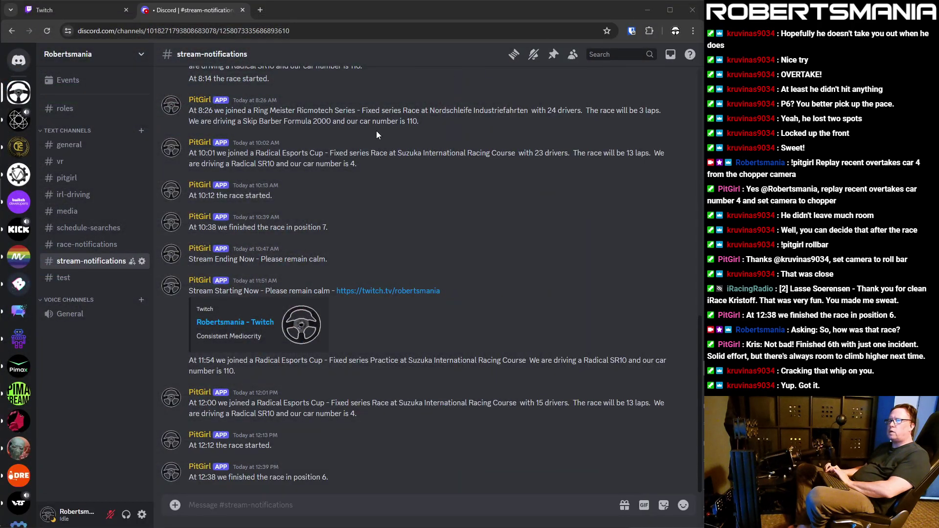
Look through the PitGirl bot's posts in the stream-notifications, race-notifications and roles channels
{"action": "mouse_move", "coordinate": [9, 87]}
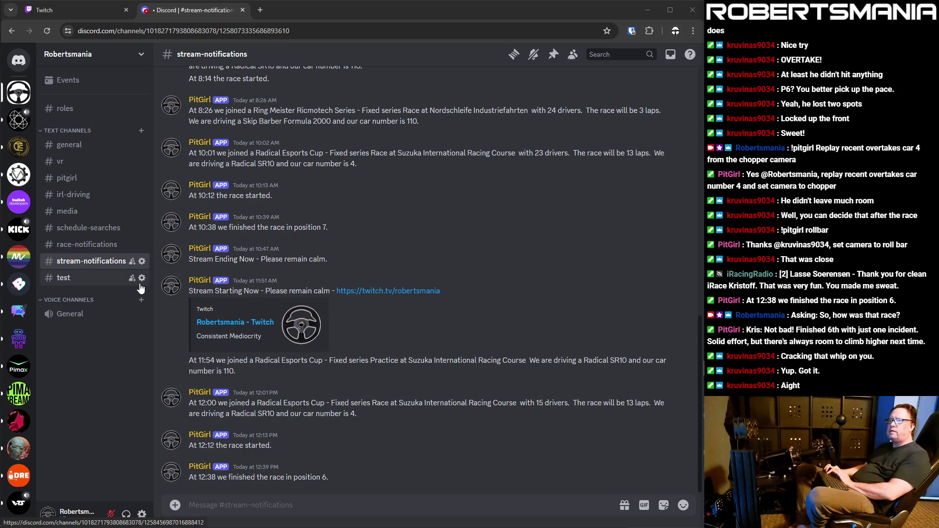
{"action": "left_click", "coordinate": [101, 264]}
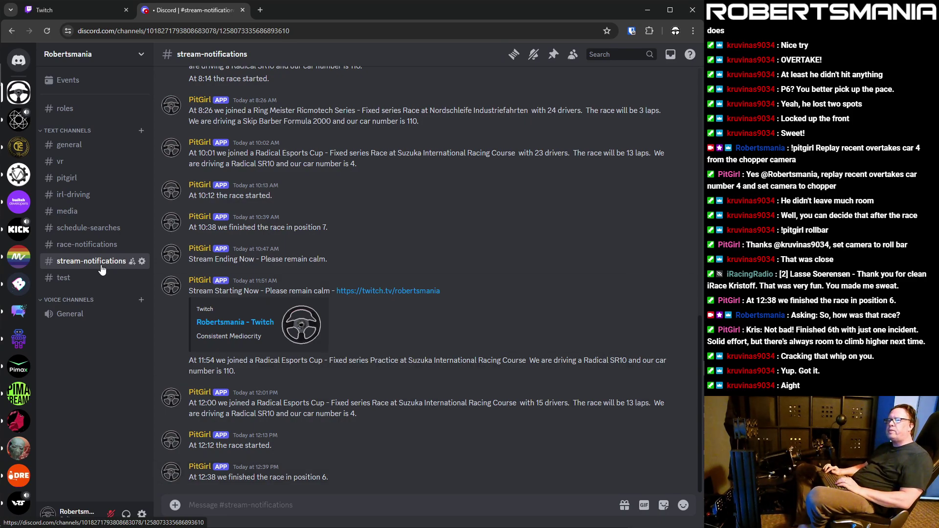
{"action": "left_click", "coordinate": [87, 244]}
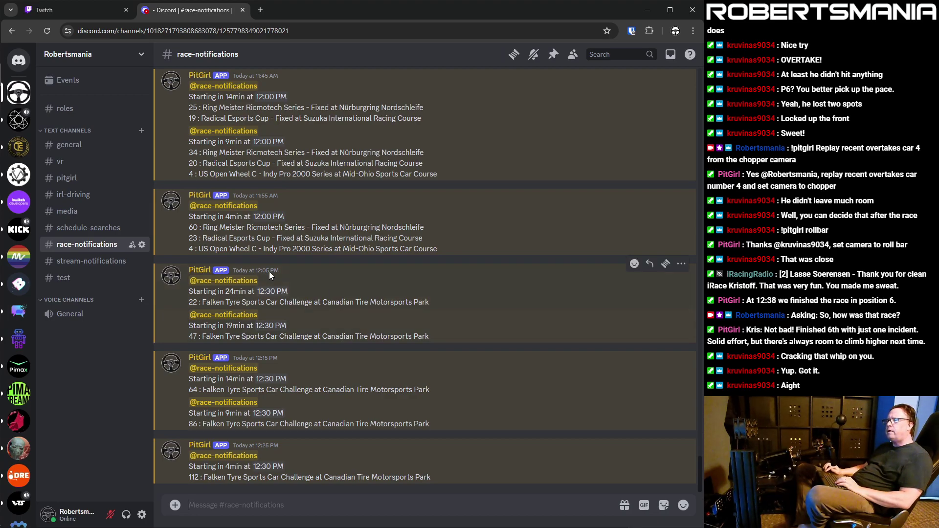
{"action": "left_click", "coordinate": [65, 108]}
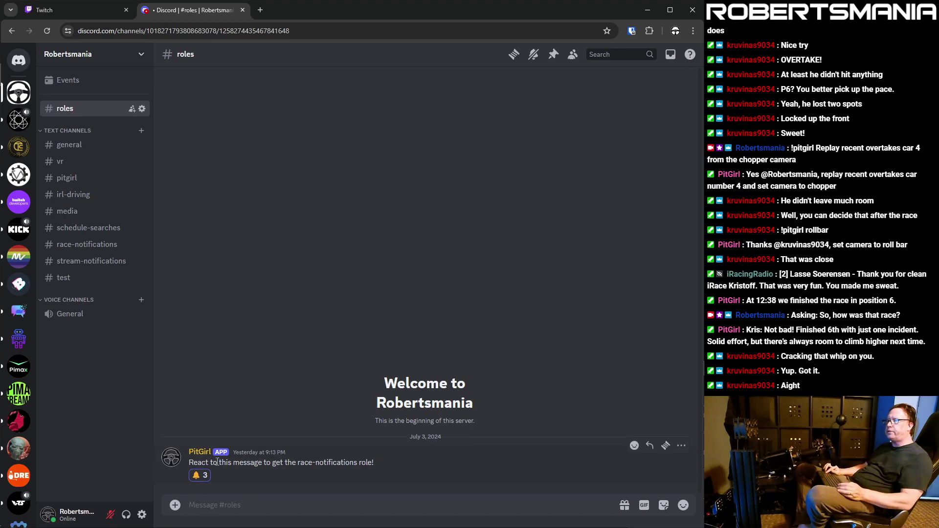
{"action": "mouse_move", "coordinate": [202, 480]}
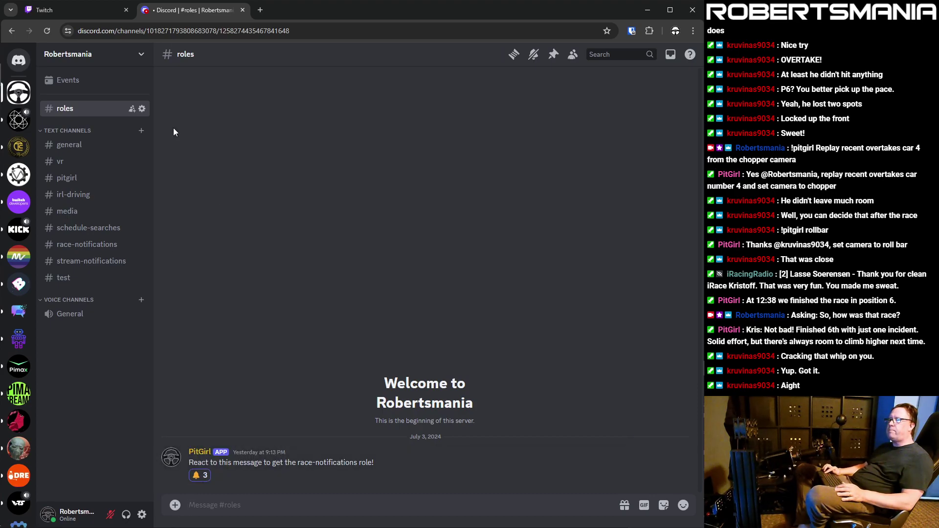
{"action": "left_click", "coordinate": [111, 263]}
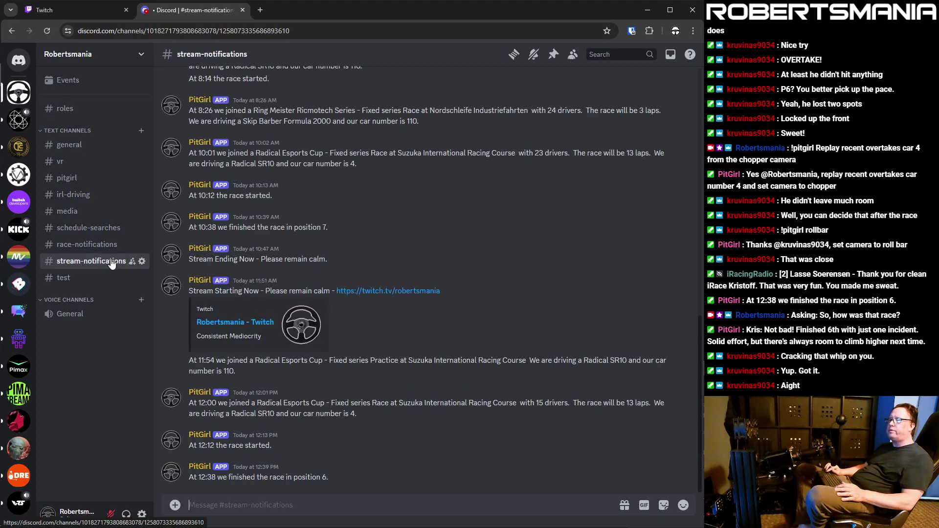
{"action": "left_click", "coordinate": [90, 246]}
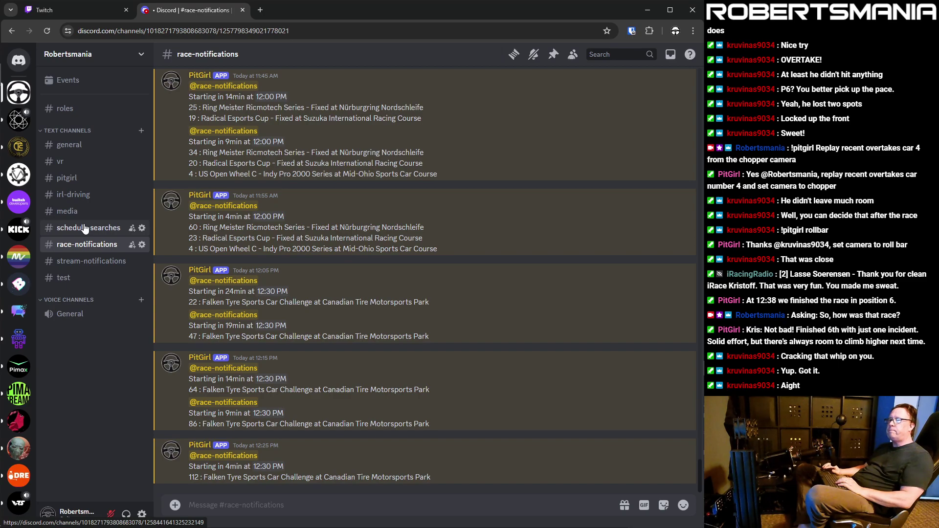
Open the schedule-searches channel and read the bot commands in its full channel topic
{"action": "left_click", "coordinate": [84, 229]}
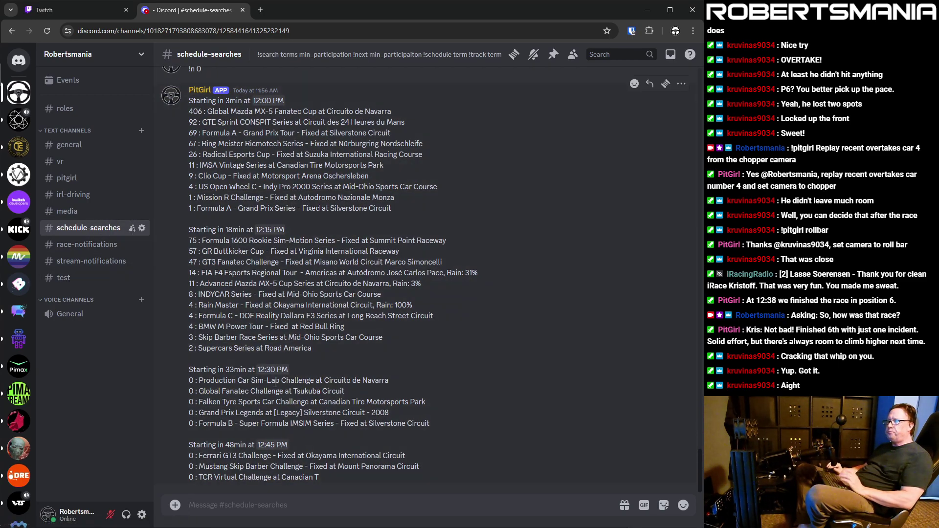
{"action": "left_click", "coordinate": [322, 55]}
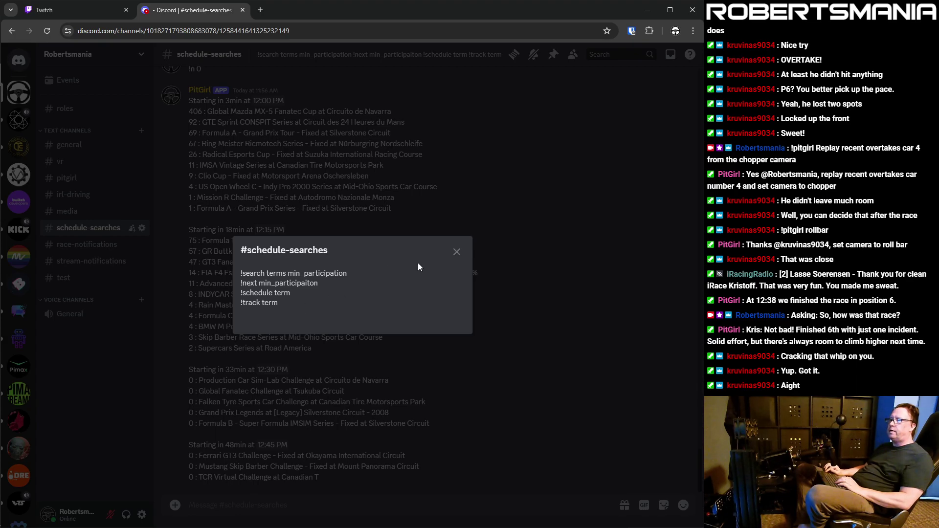
{"action": "left_click", "coordinate": [460, 253]}
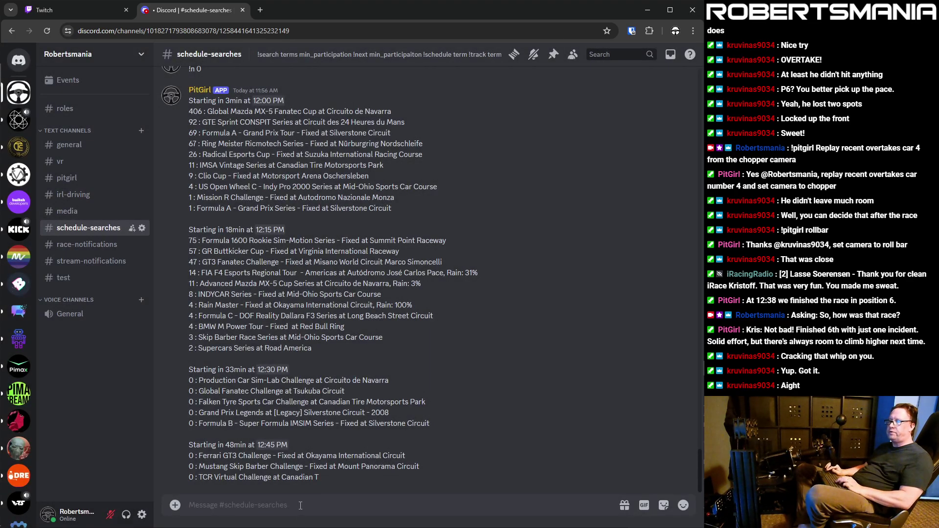
Send "!track laguna" in schedule-searches and look over the bot's reply
{"action": "type", "text": "!track"}
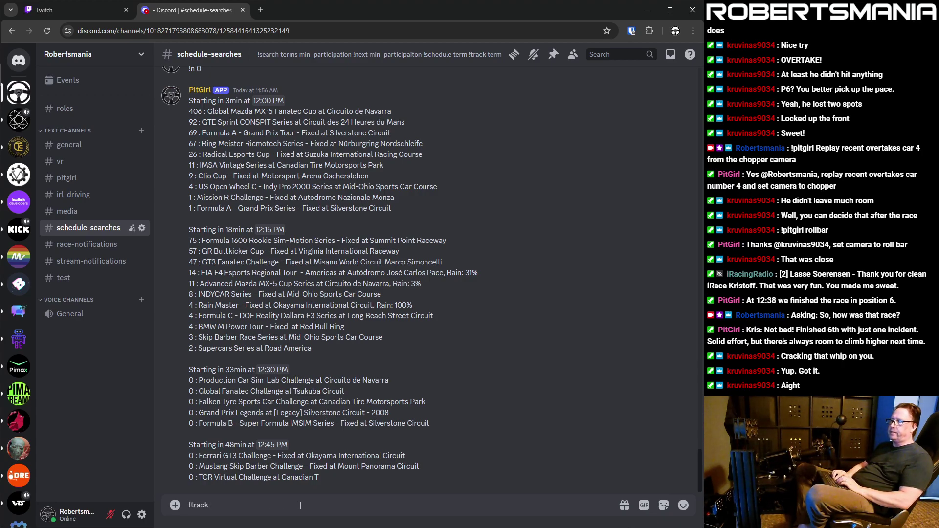
{"action": "type", "text": " laguna"}
{"action": "key", "text": "Return"}
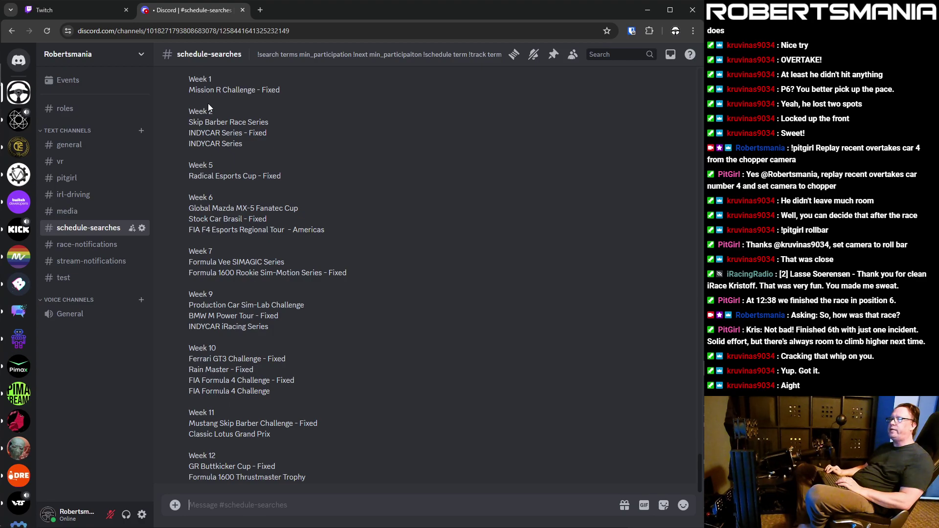
{"action": "scroll", "coordinate": [209, 104], "scroll_direction": "up", "scroll_amount": 3}
{"action": "scroll", "coordinate": [209, 104], "scroll_direction": "down", "scroll_amount": 3}
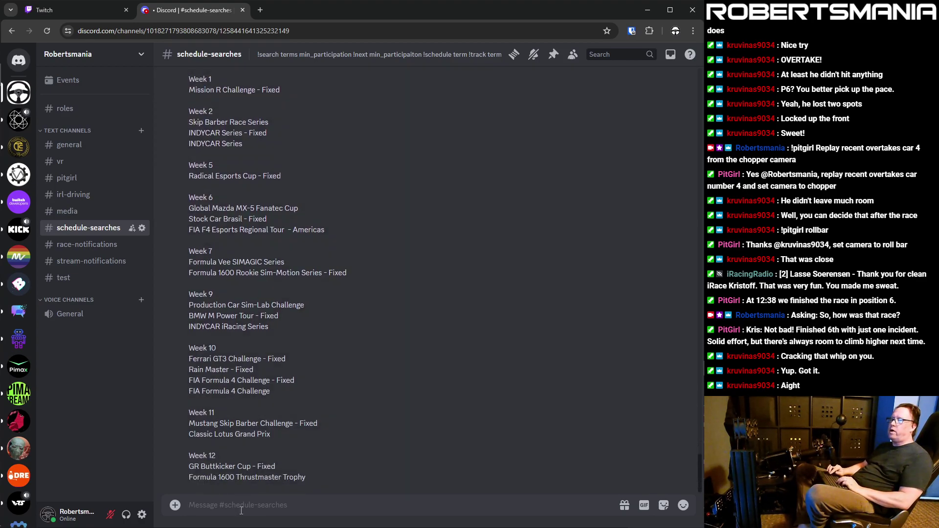
Request the season schedule of the Radical series by sending "!schedule radical"
{"action": "type", "text": "!s"}
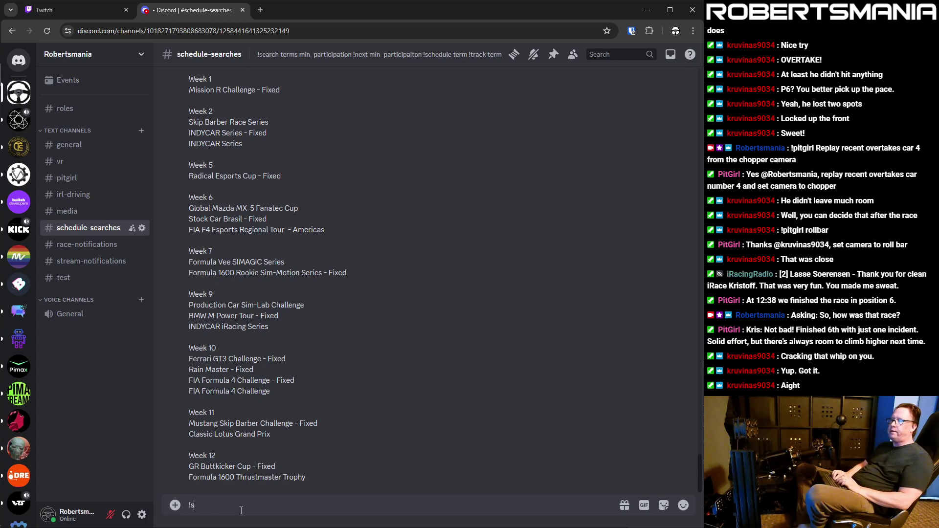
{"action": "type", "text": "chedule "}
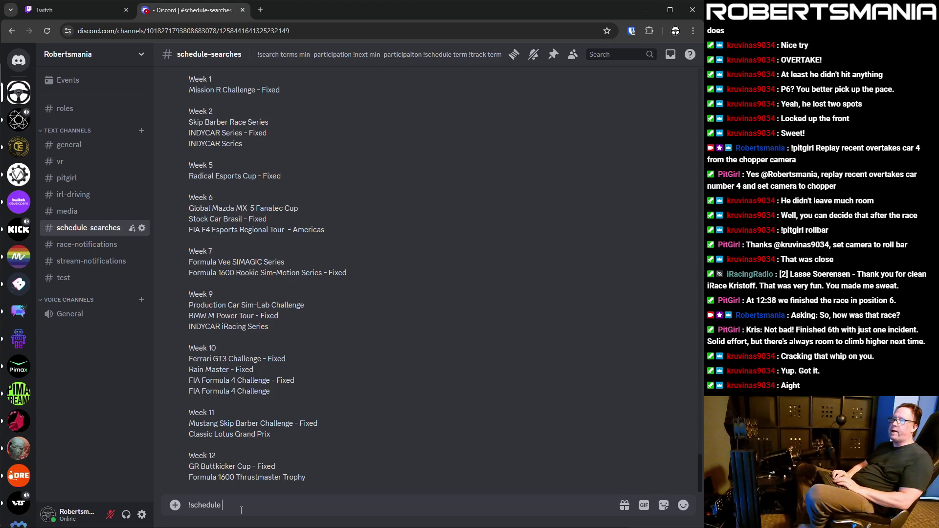
{"action": "type", "text": "radical"}
{"action": "key", "text": "Return"}
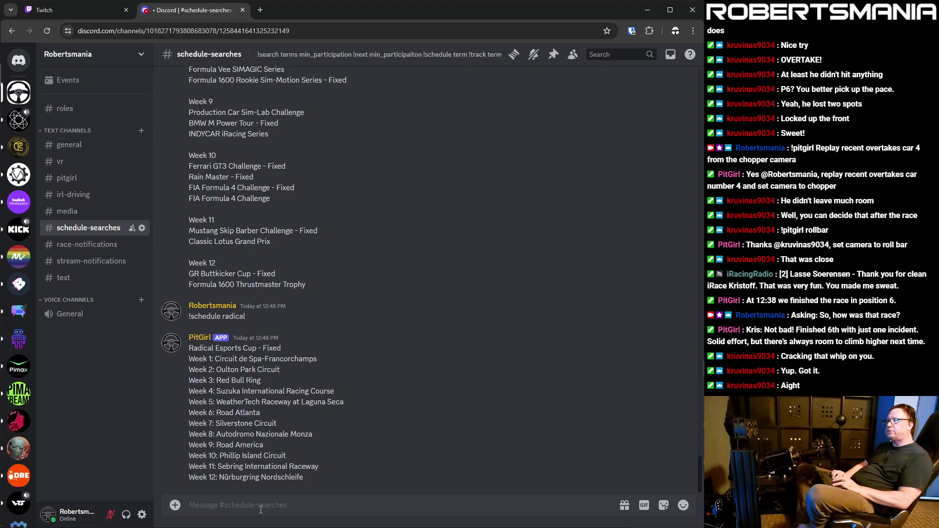
Send "!next" to list the upcoming races and check the channel topic for the command's minimum participation option
{"action": "type", "text": "!next"}
{"action": "key", "text": "Return"}
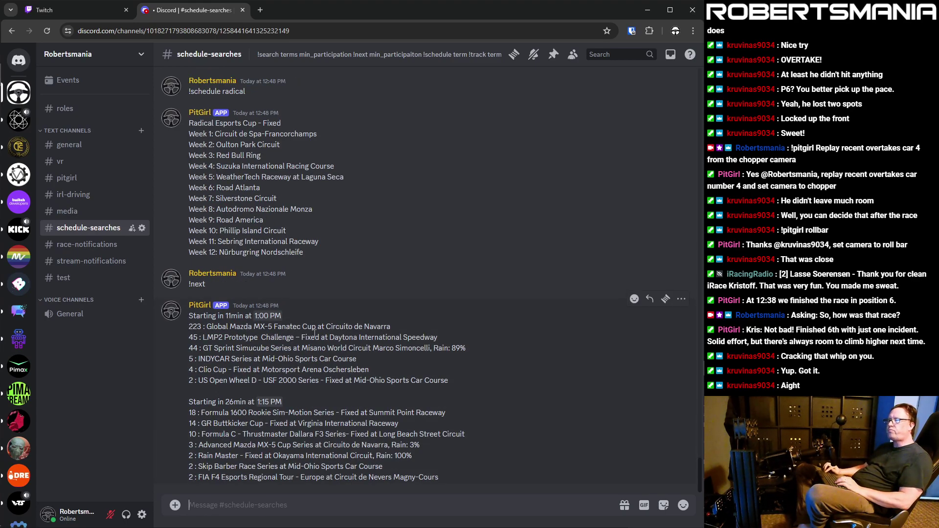
{"action": "left_click", "coordinate": [272, 54]}
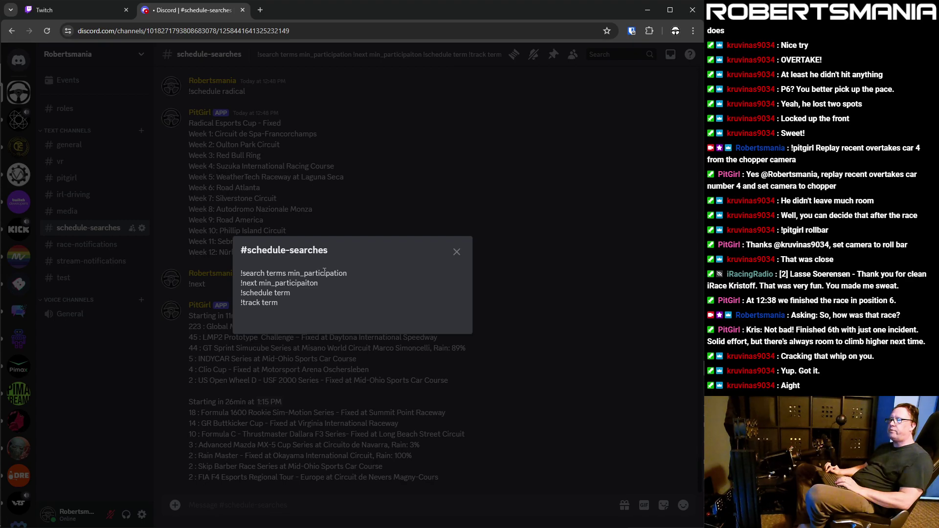
{"action": "left_click", "coordinate": [456, 253]}
Request upcoming races with minimum participation values of 6 and 0 by sending "!next 6" and "!next 0"
{"action": "type", "text": "!next 4"}
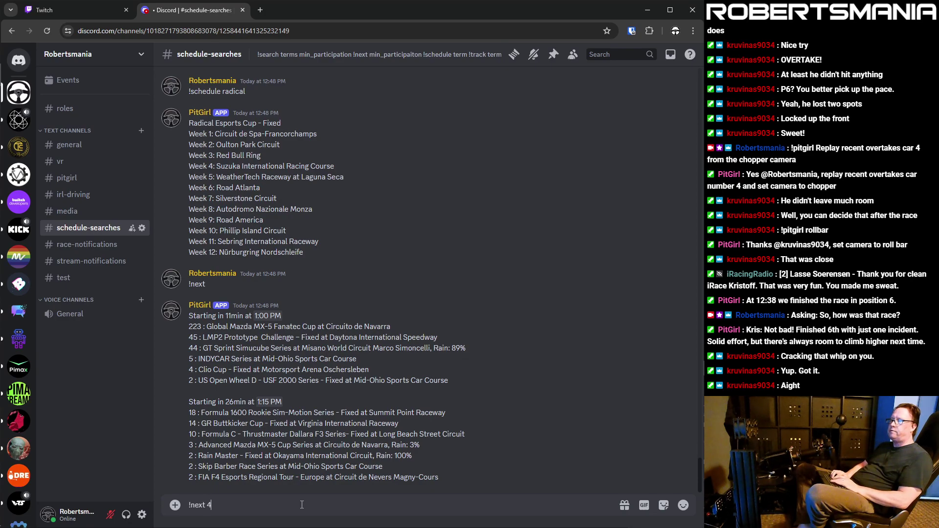
{"action": "type", "text": "5"}
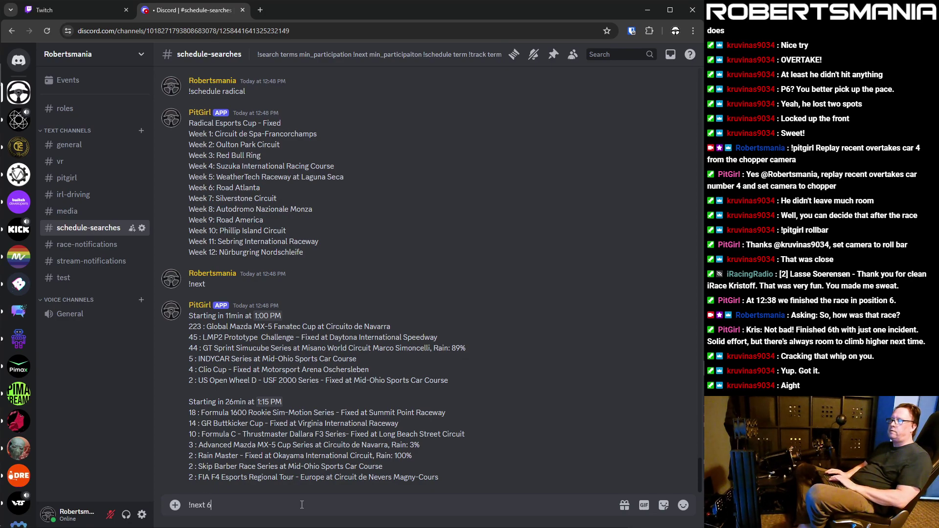
{"action": "key", "text": "Return"}
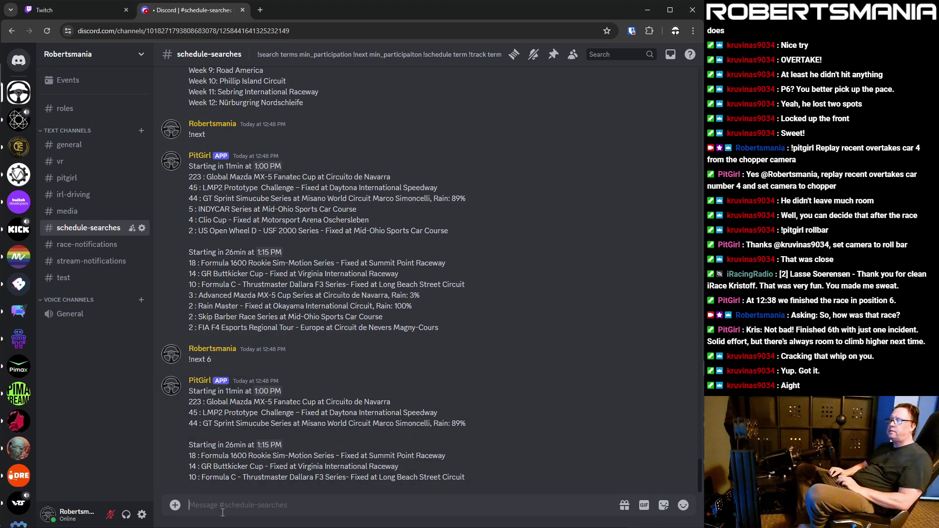
{"action": "type", "text": "!next 0"}
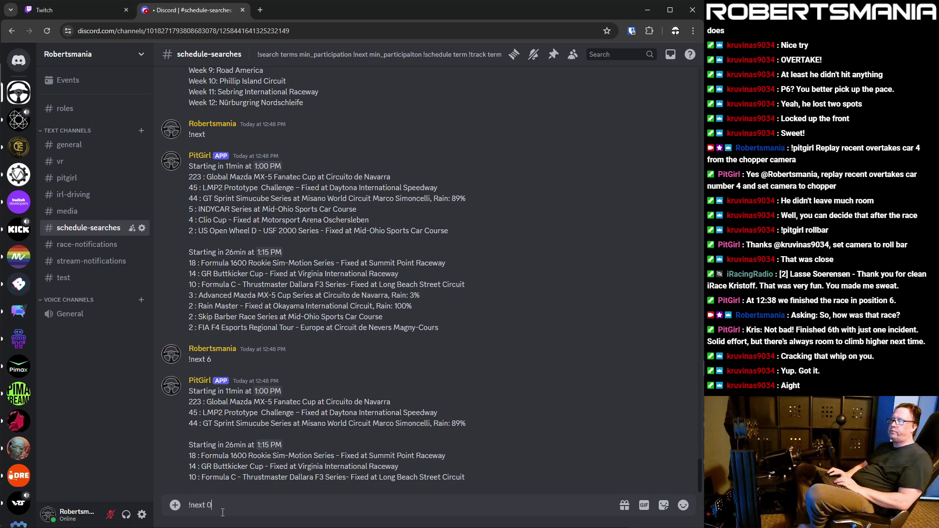
{"action": "key", "text": "Return"}
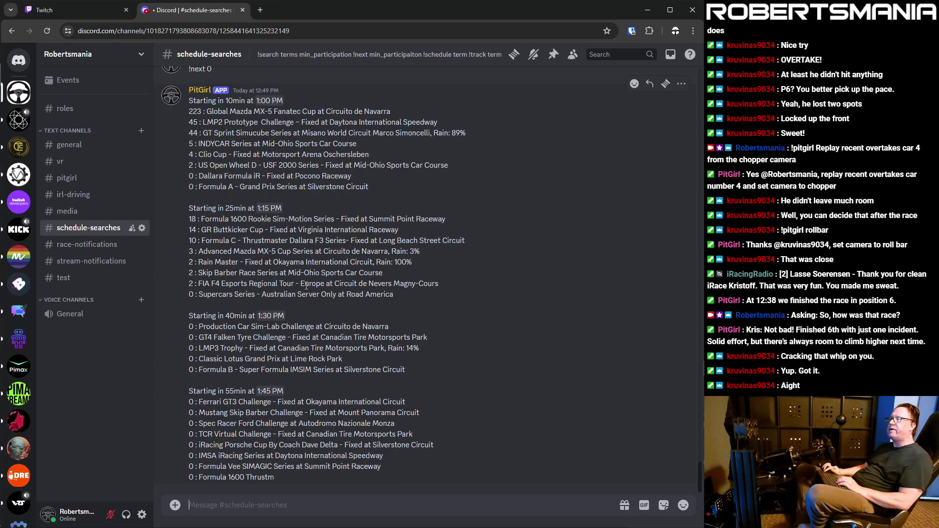
Check the search syntax in the channel topic and send "!search radical 0"
{"action": "left_click", "coordinate": [336, 58]}
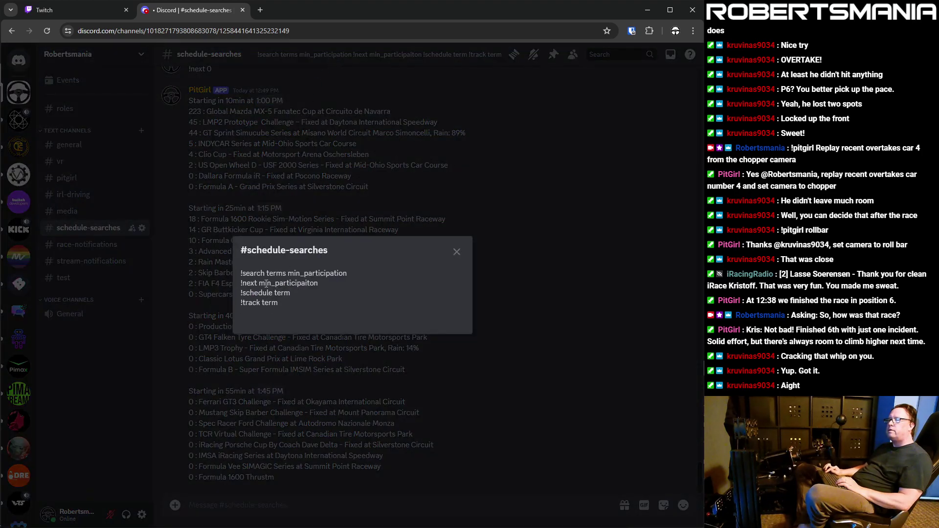
{"action": "left_click", "coordinate": [457, 252]}
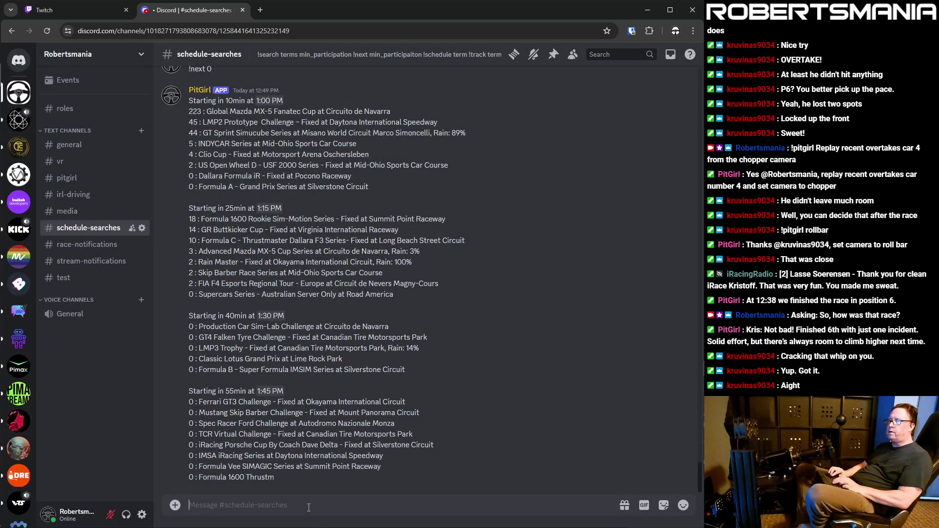
{"action": "type", "text": "!search "}
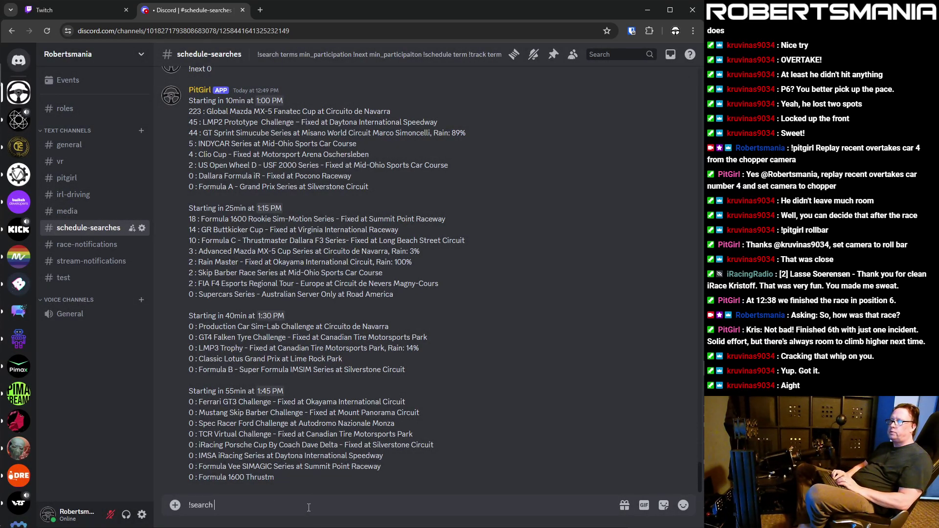
{"action": "type", "text": "radical 0"}
{"action": "key", "text": "Return"}
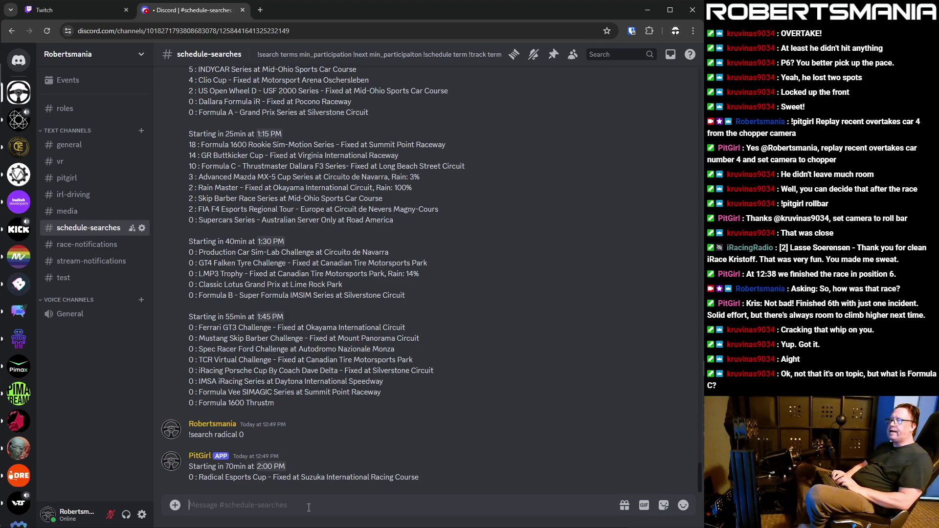
Search the race schedule for several terms by sending "!search "indo pro" radical canadian"
{"action": "type", "text": "!"}
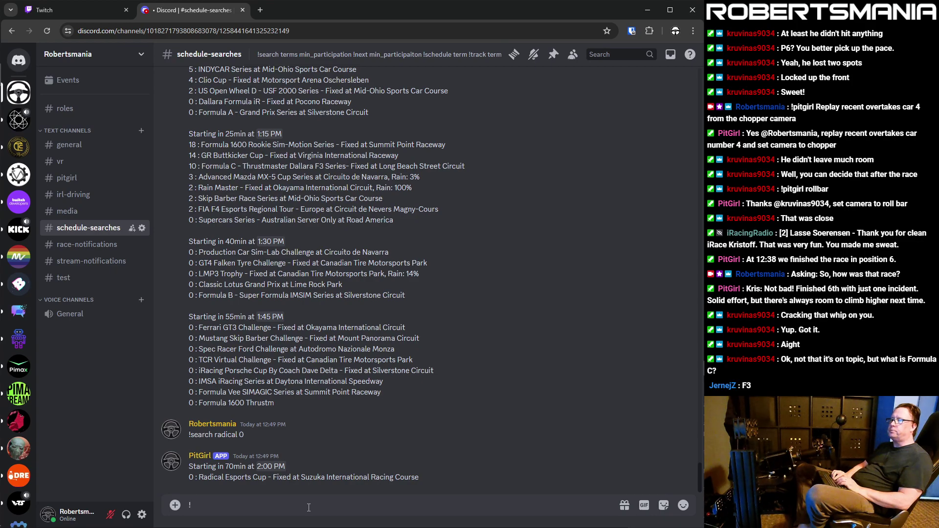
{"action": "type", "text": "search "}
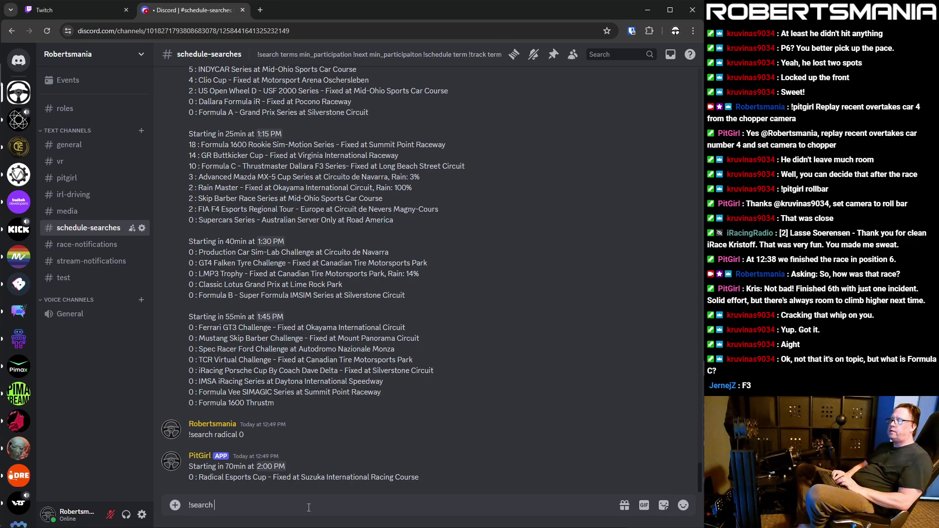
{"action": "type", "text": "\"indo pro\""}
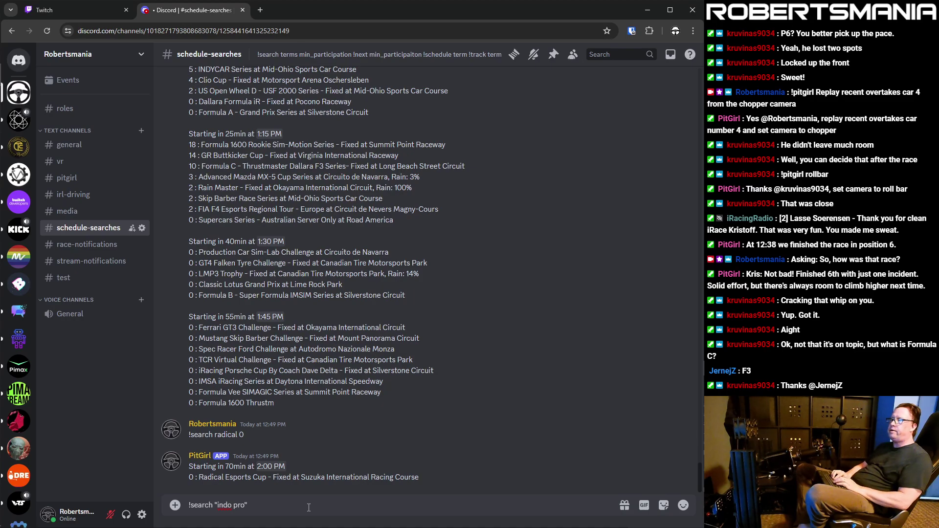
{"action": "type", "text": " radical"}
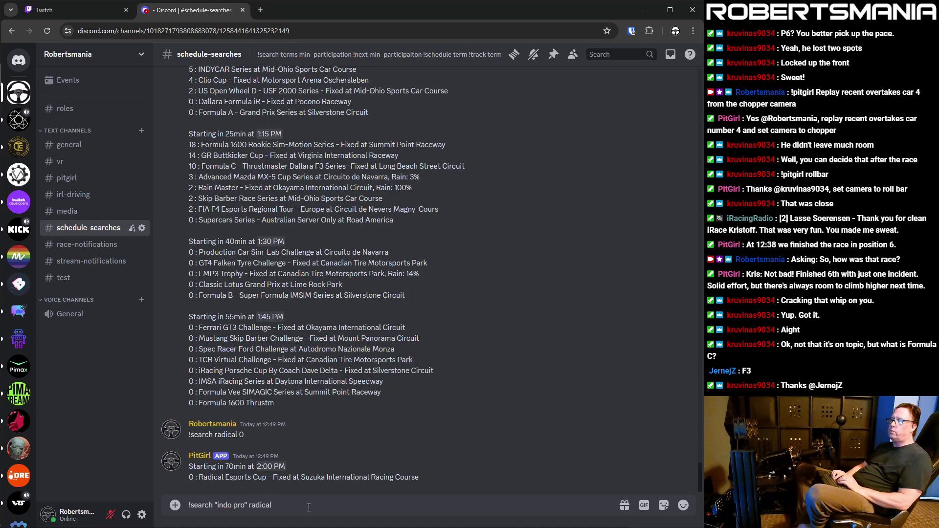
{"action": "type", "text": " ca"}
{"action": "key", "text": "BackSpace"}
{"action": "key", "text": "BackSpace"}
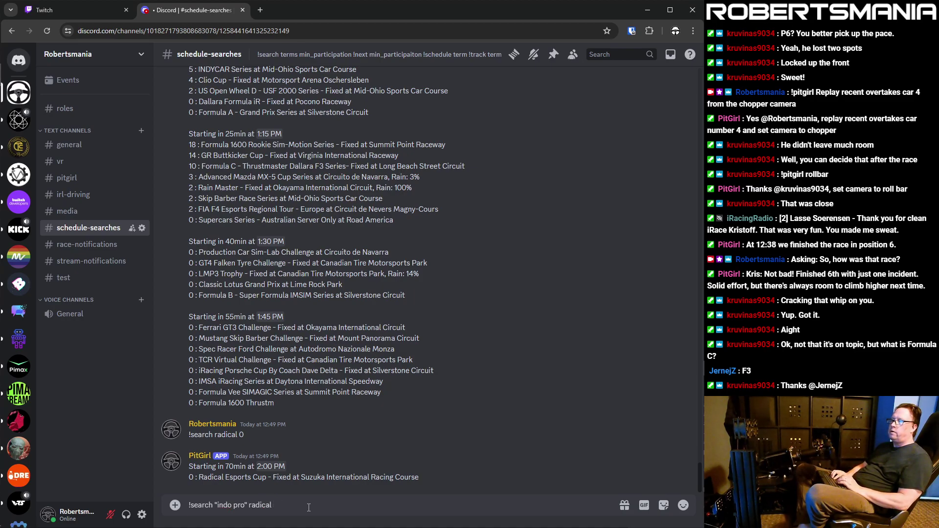
{"action": "type", "text": "canadian"}
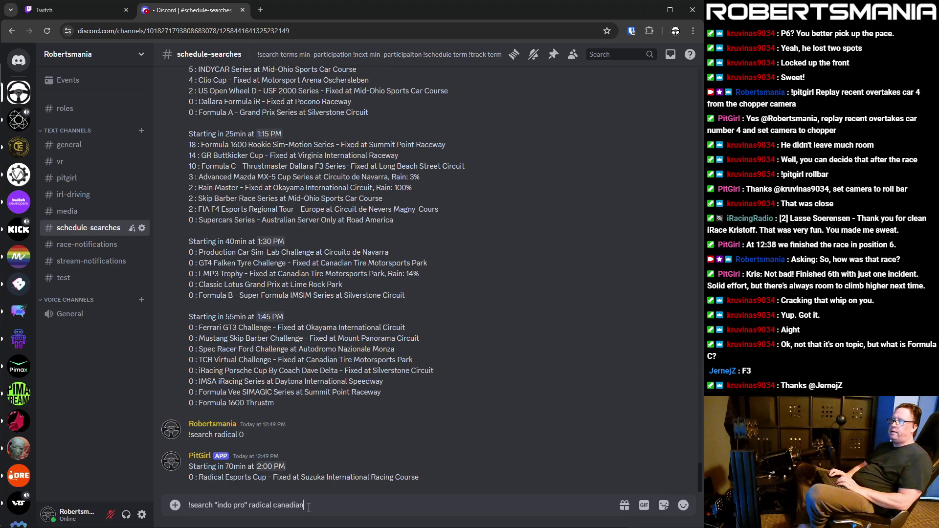
{"action": "key", "text": "Return"}
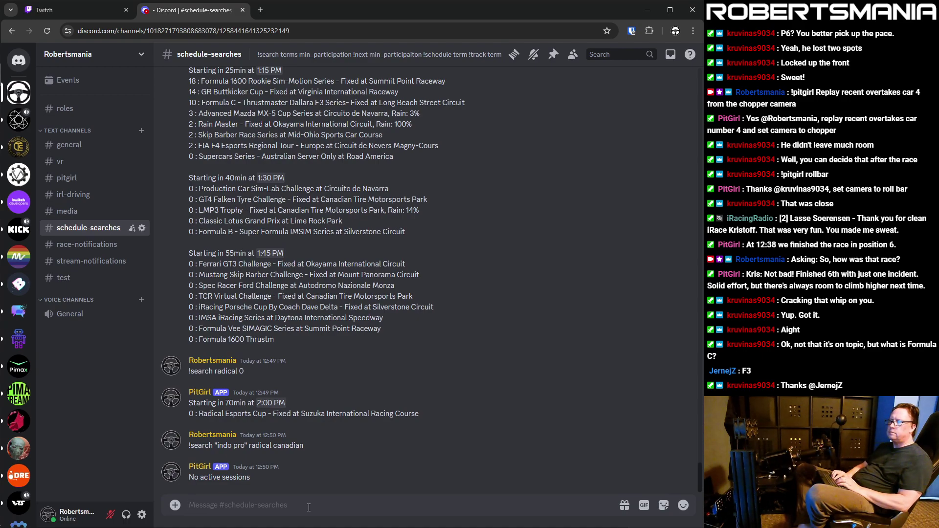
Repeat the multi-term search with a minimum participation of 0 by sending "!search "indy pro" radical canadian 0"
{"action": "type", "text": "!search"}
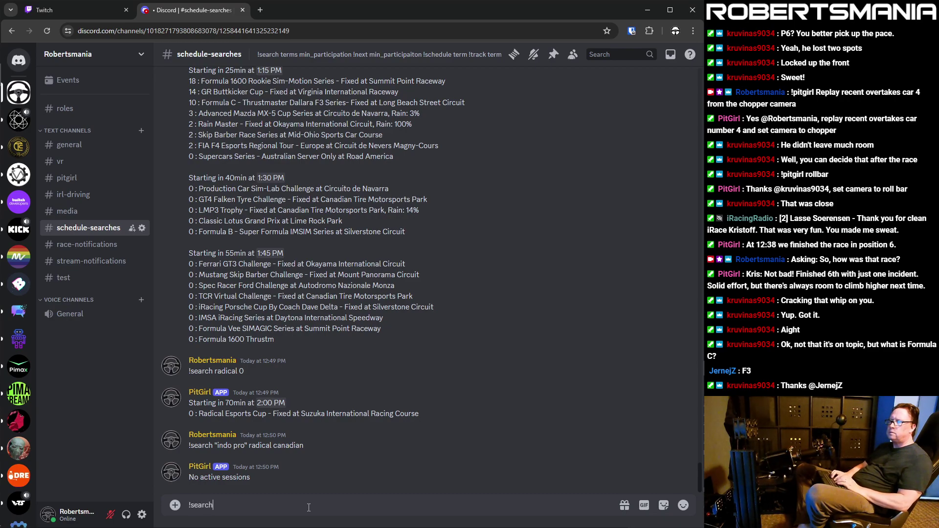
{"action": "type", "text": " \"indy"}
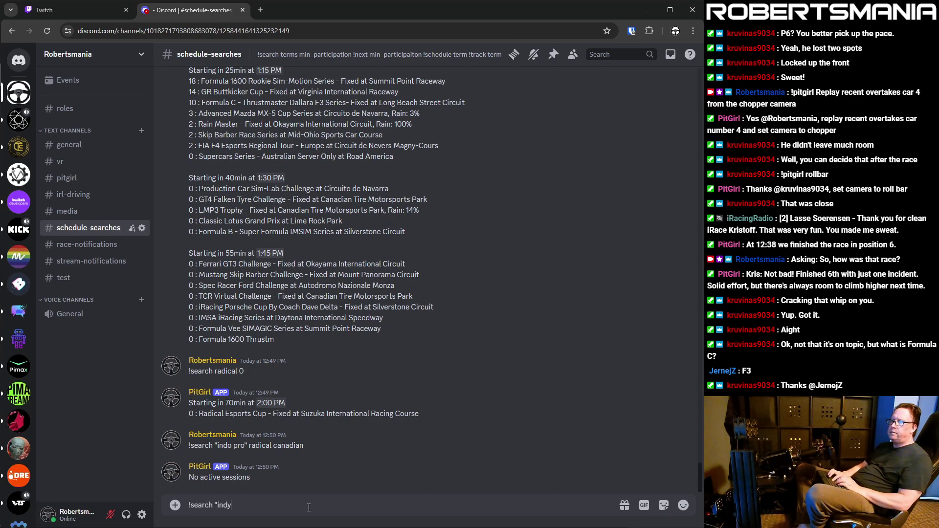
{"action": "type", "text": " pro\" ra"}
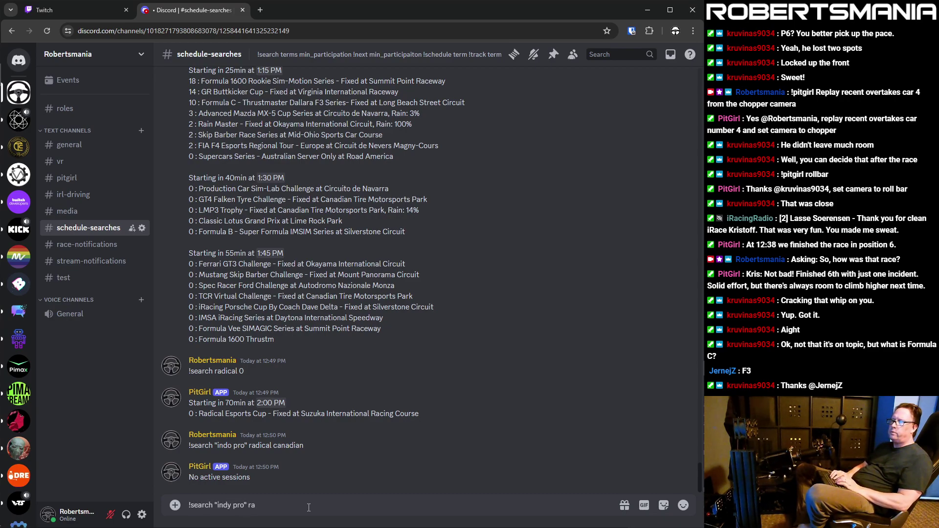
{"action": "type", "text": "dical canadia"}
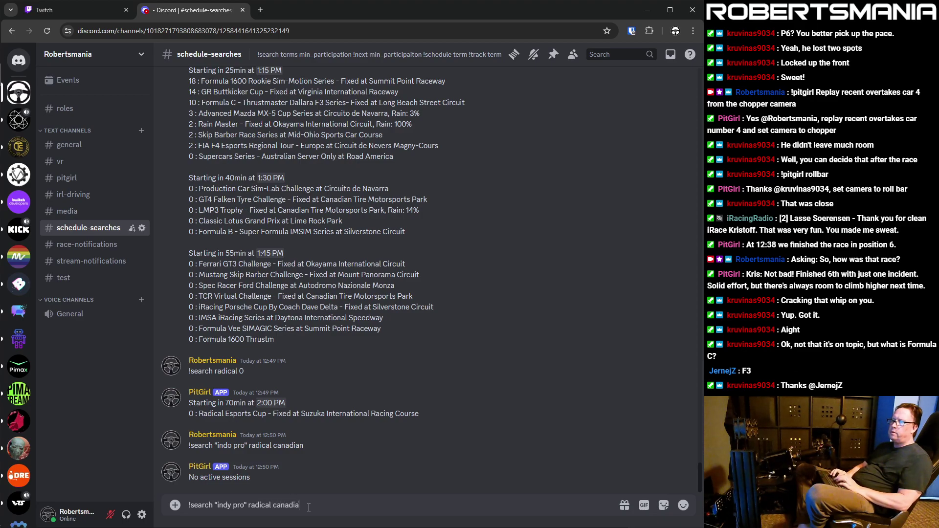
{"action": "type", "text": "n "}
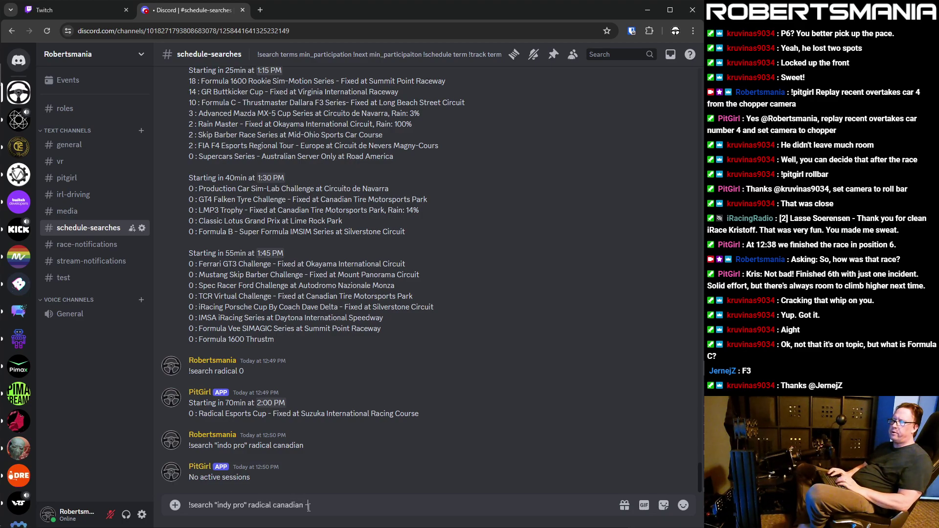
{"action": "type", "text": "0"}
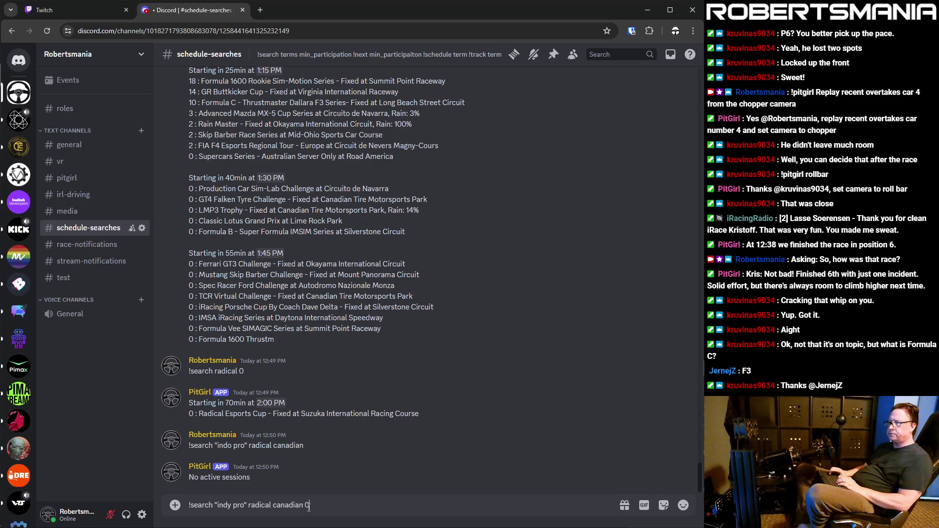
{"action": "key", "text": "Return"}
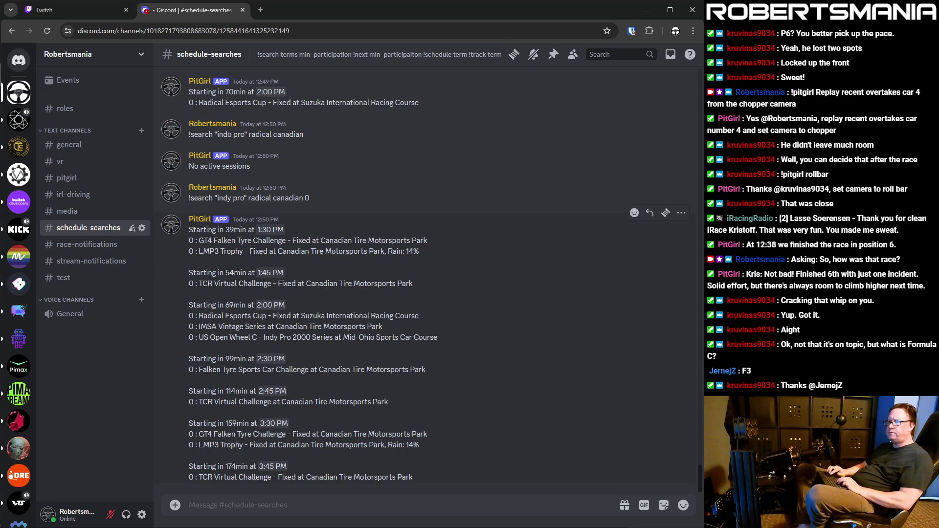
Search the schedule for the Formula C series by sending "!search "Formula C""
{"action": "type", "text": "!search"}
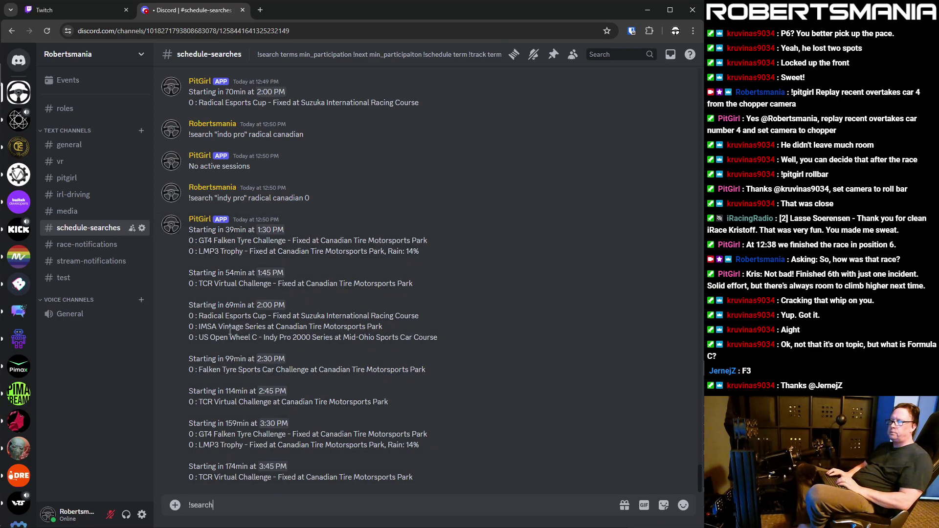
{"action": "type", "text": " \"Formula"}
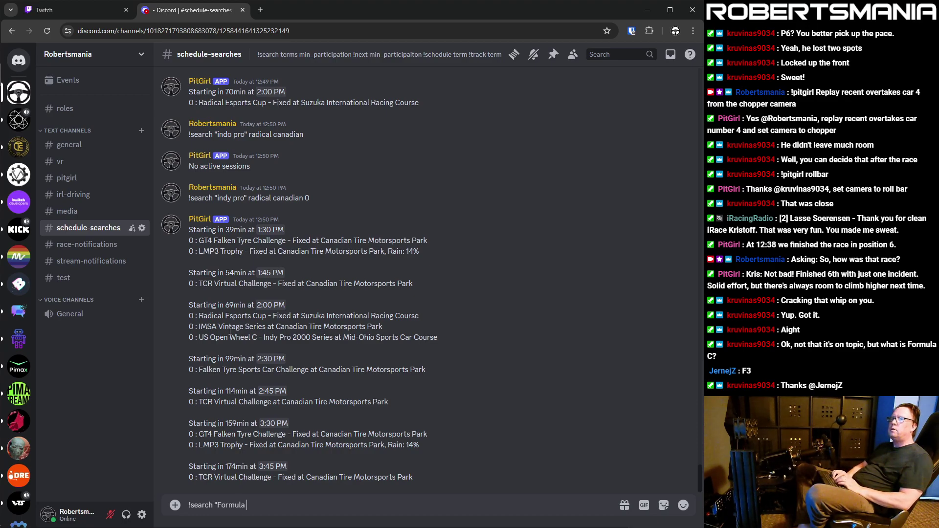
{"action": "type", "text": " C\""}
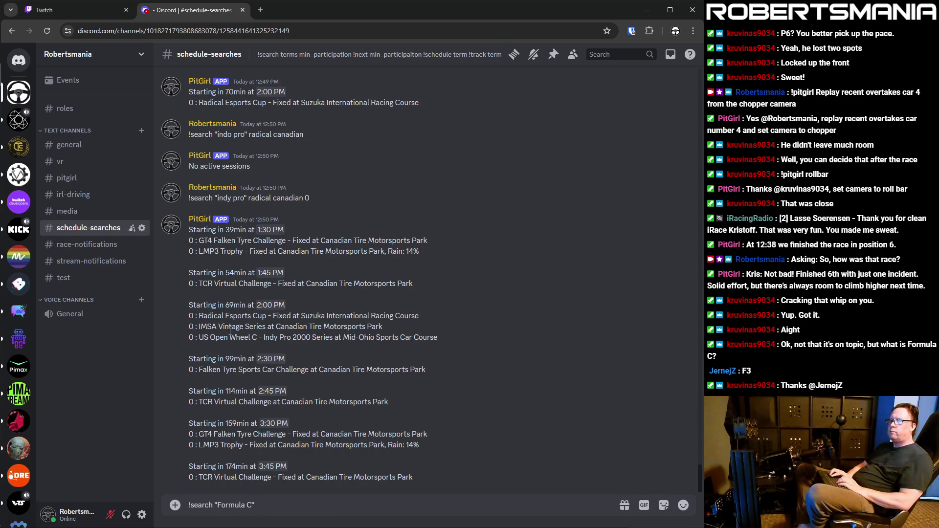
{"action": "key", "text": "Return"}
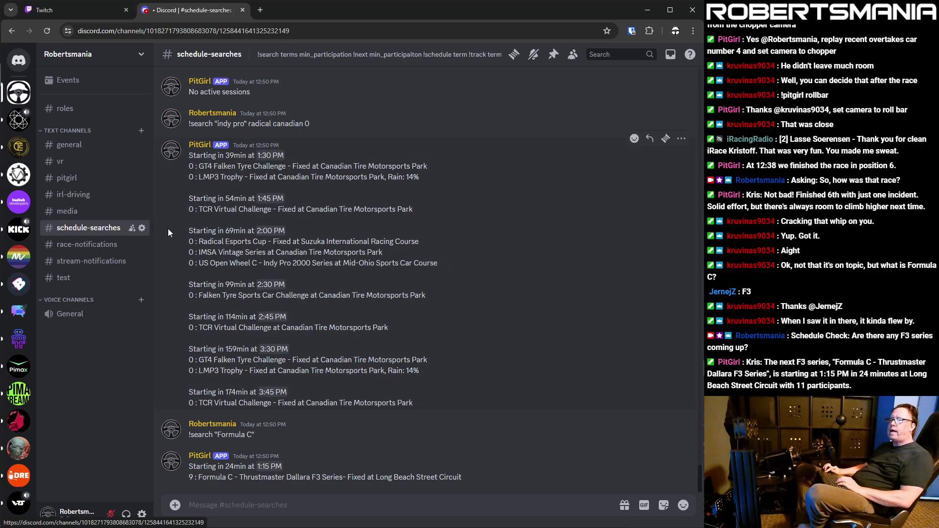
Try the upcoming-races command outside its dedicated channel by sending "!next" in the test channel
{"action": "left_click", "coordinate": [94, 280]}
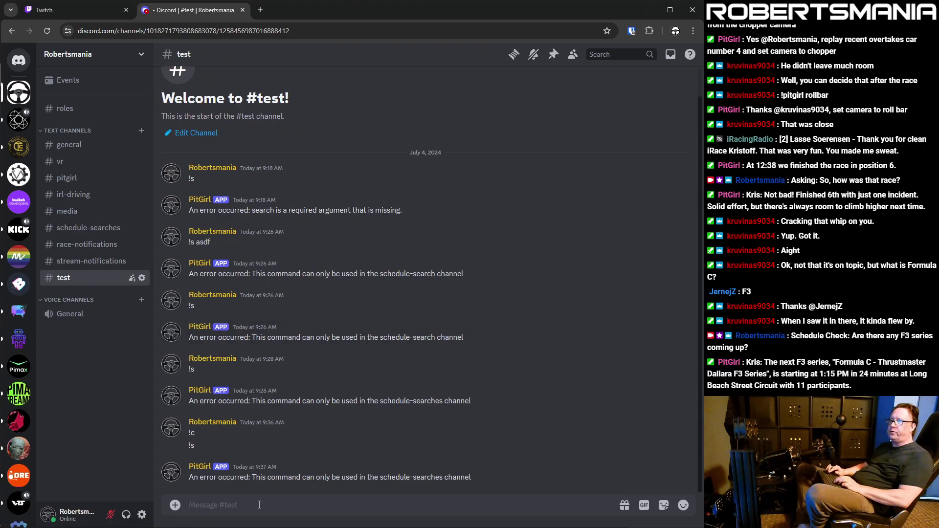
{"action": "type", "text": "!"}
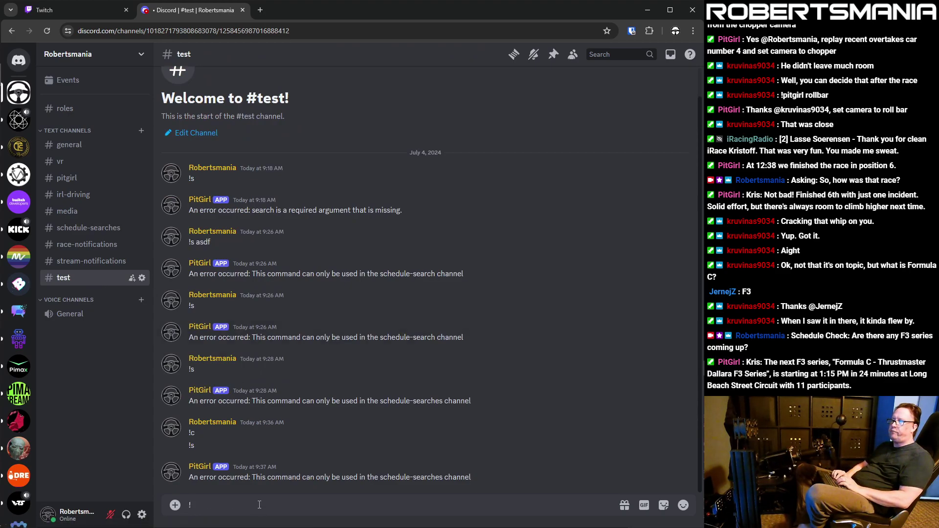
{"action": "type", "text": "next"}
{"action": "key", "text": "Return"}
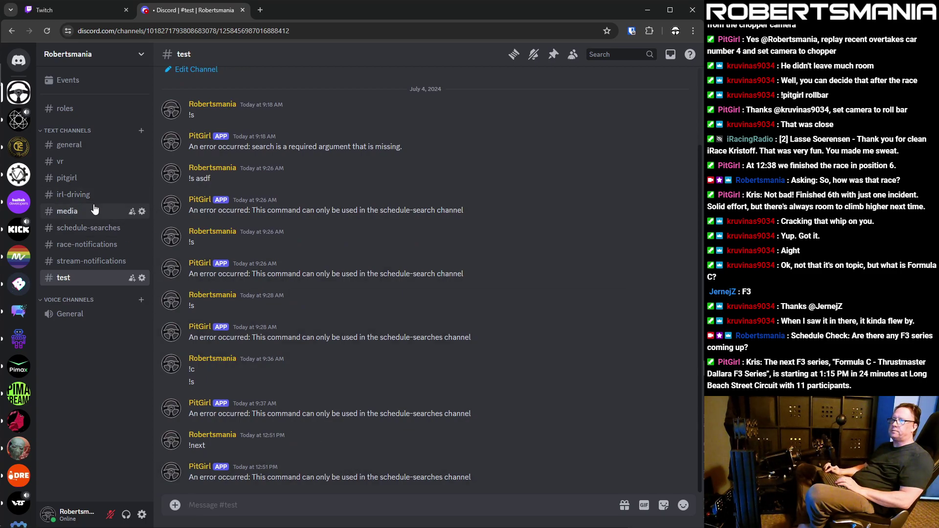
Return to the schedule-searches channel and send the abbreviated next and search commands "!n" and "!s Formula"
{"action": "left_click", "coordinate": [74, 229]}
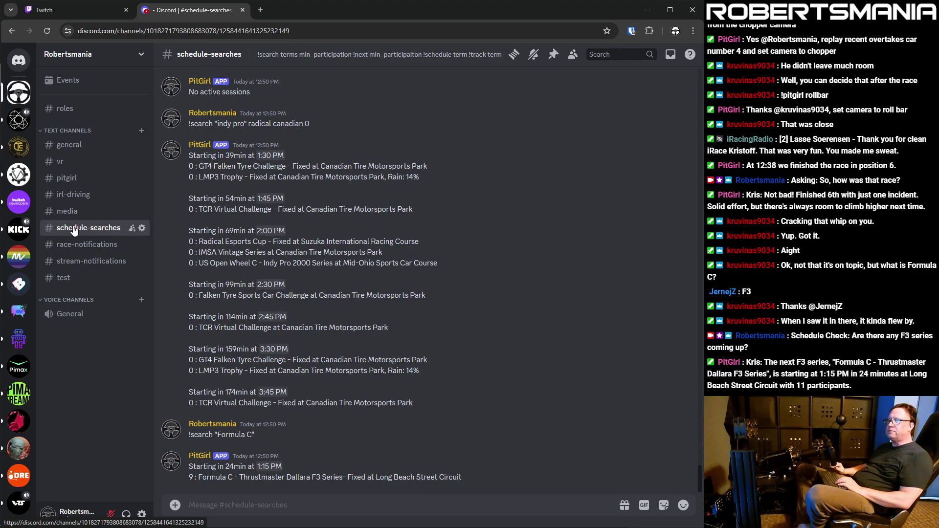
{"action": "left_click", "coordinate": [301, 506]}
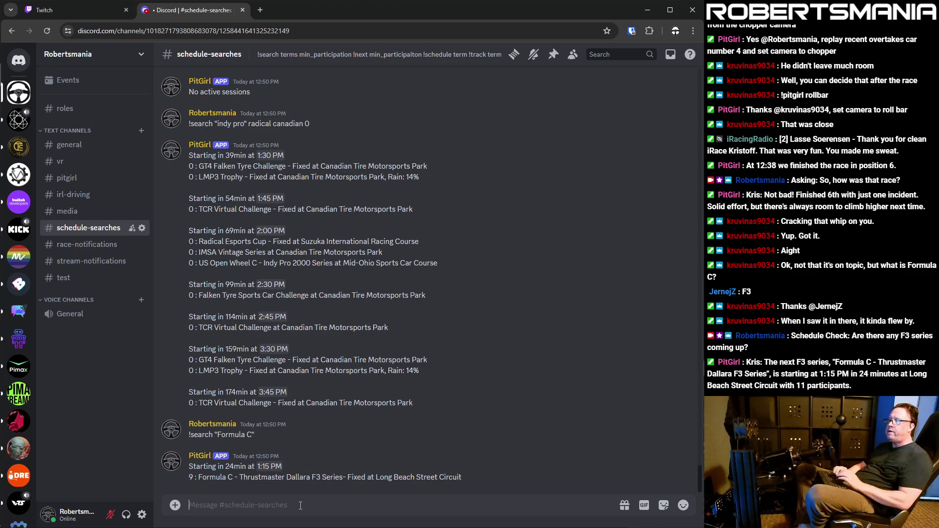
{"action": "type", "text": "!"}
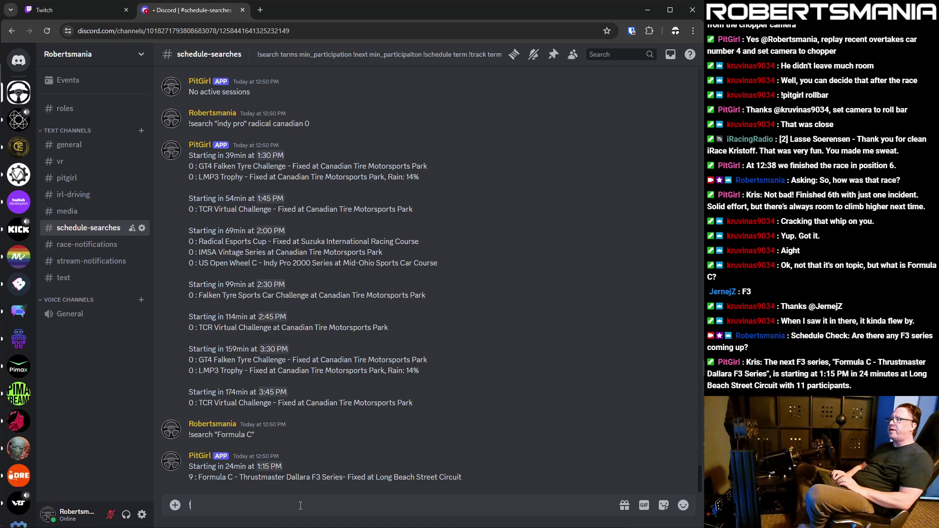
{"action": "type", "text": "n"}
{"action": "key", "text": "Return"}
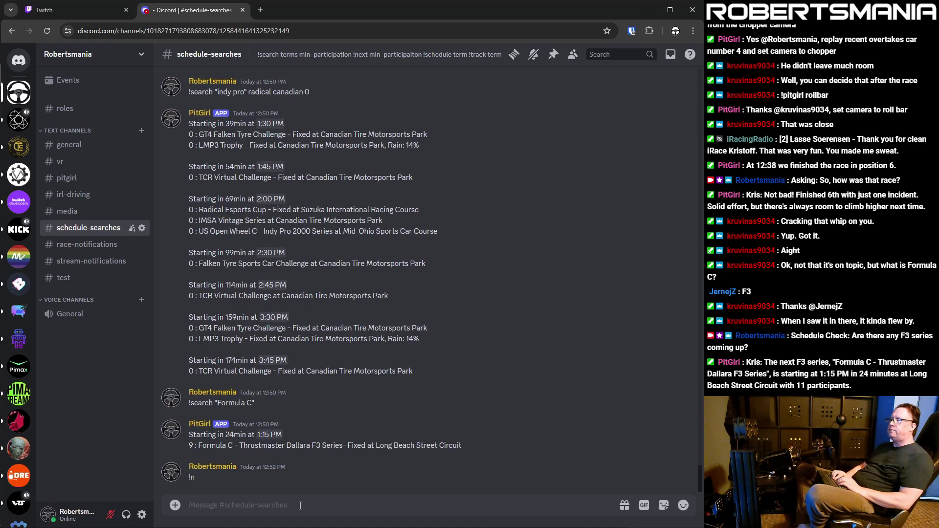
{"action": "type", "text": "!s"}
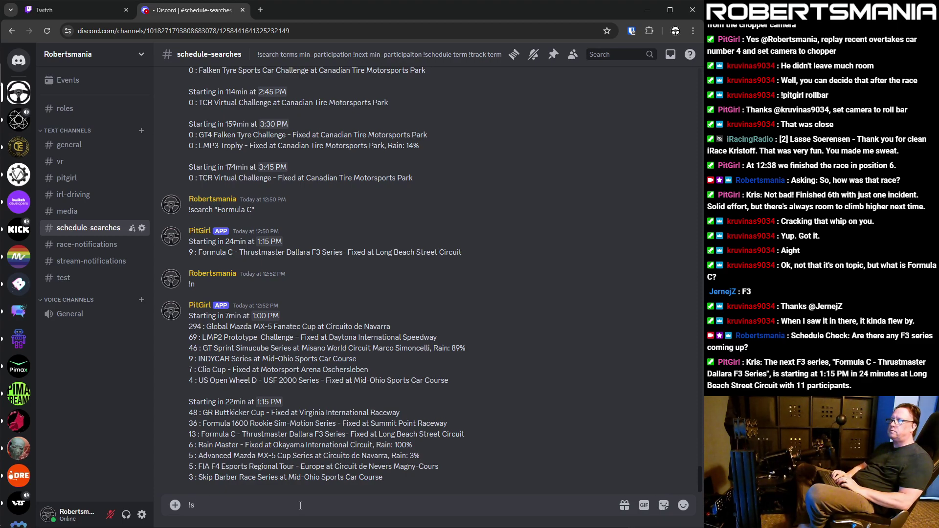
{"action": "type", "text": " Formula"}
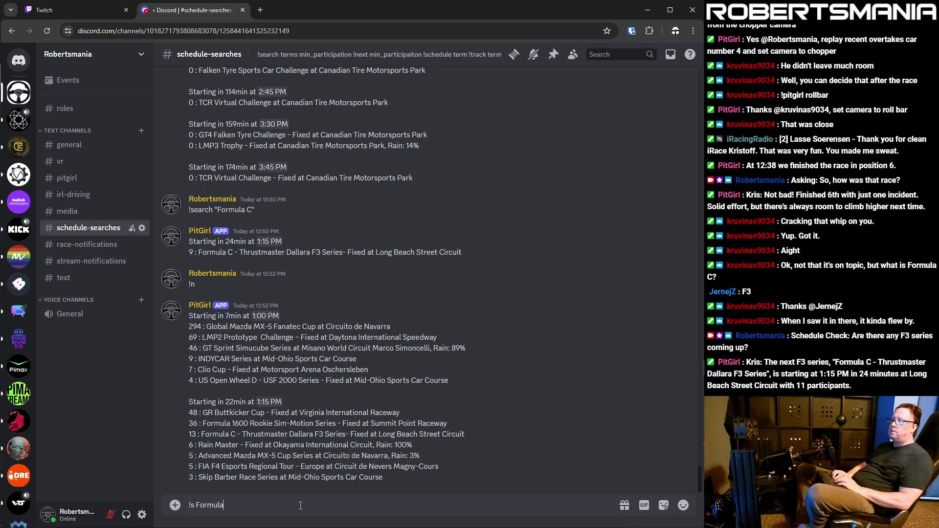
{"action": "key", "text": "Return"}
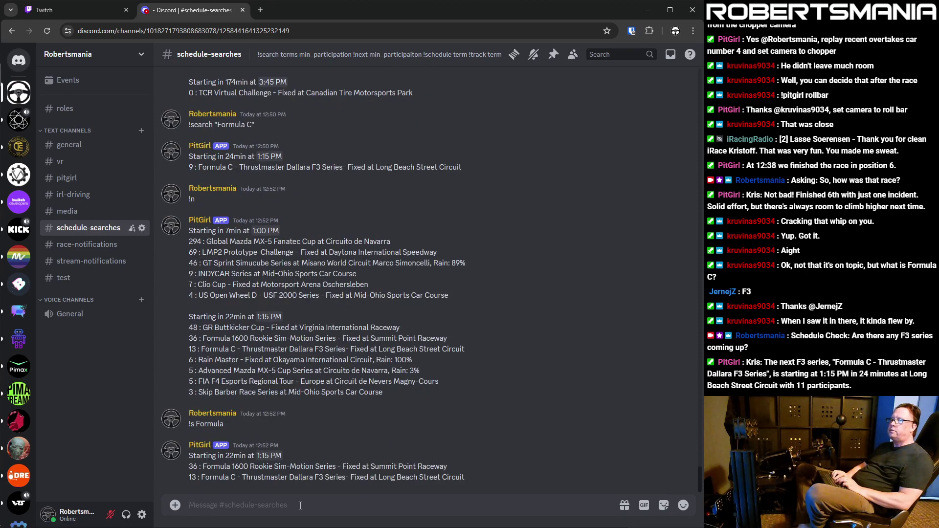
Send the abbreviated track and schedule commands "!t canadian" and "!sc F3"
{"action": "type", "text": "!"}
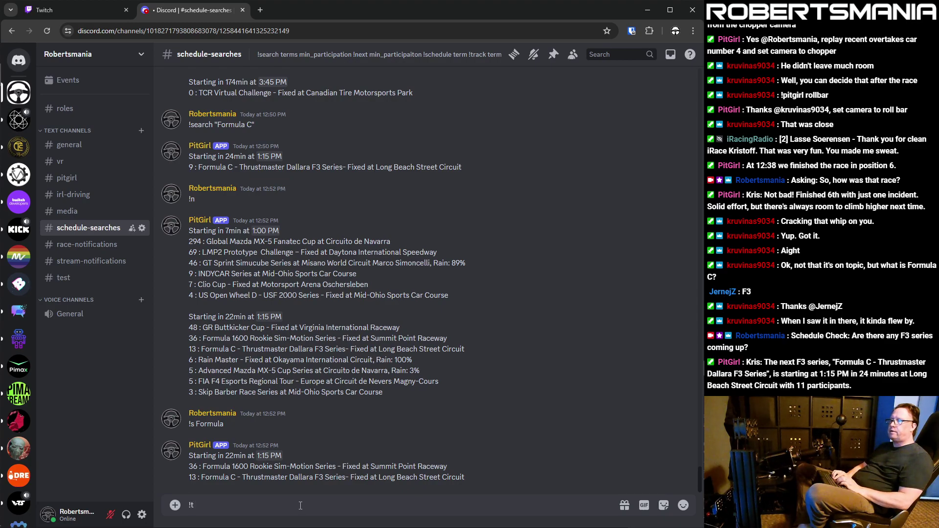
{"action": "type", "text": "t canadian"}
{"action": "key", "text": "Return"}
{"action": "type", "text": "!sc"}
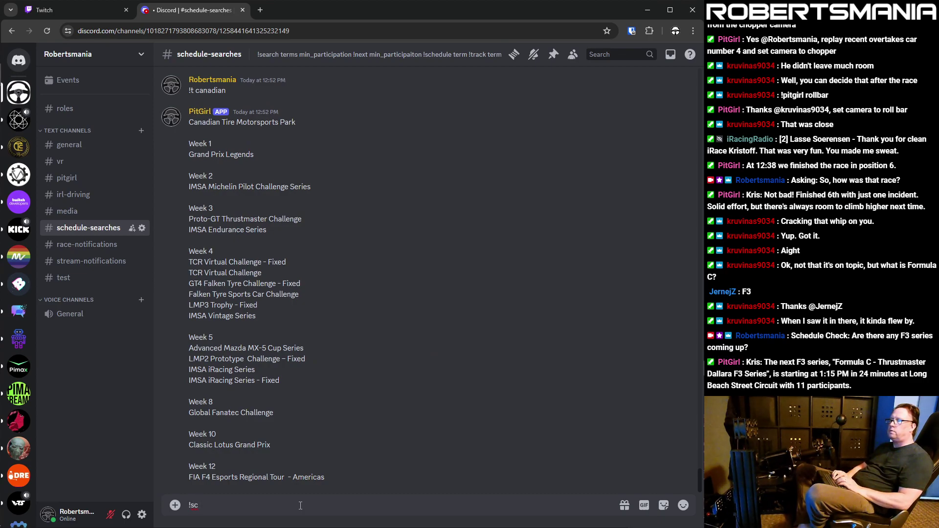
{"action": "type", "text": " F3"}
{"action": "key", "text": "Return"}
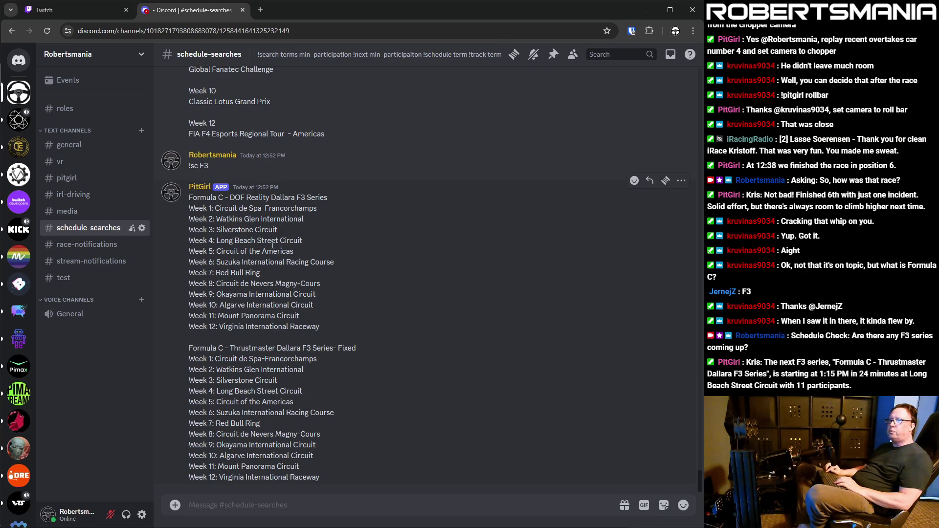
Review the bot's posts in the race-notifications and stream-notifications channels, including the stream start announcement
{"action": "left_click", "coordinate": [86, 245]}
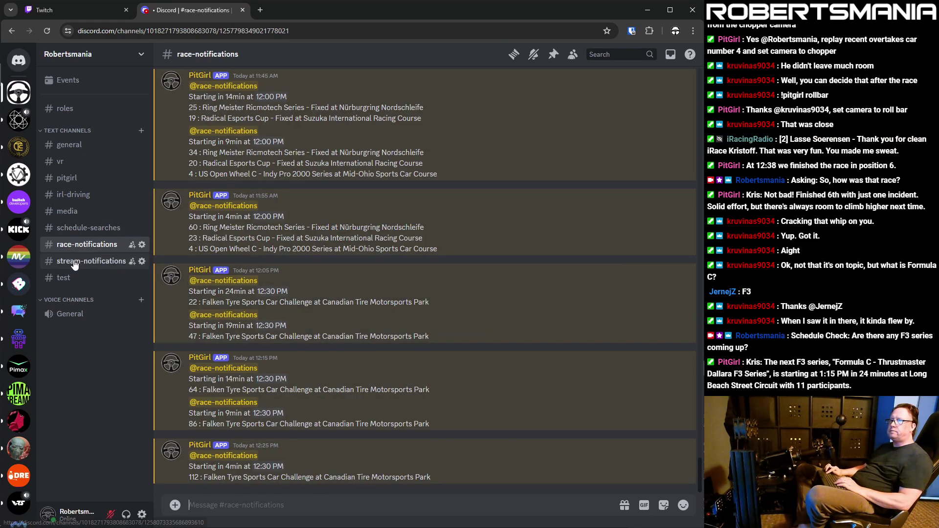
{"action": "left_click", "coordinate": [74, 263]}
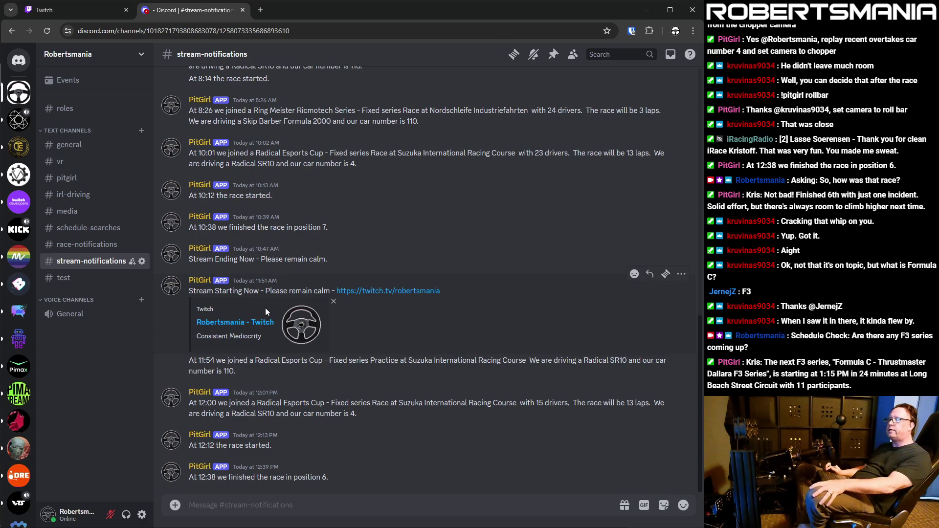
{"action": "left_click", "coordinate": [69, 244]}
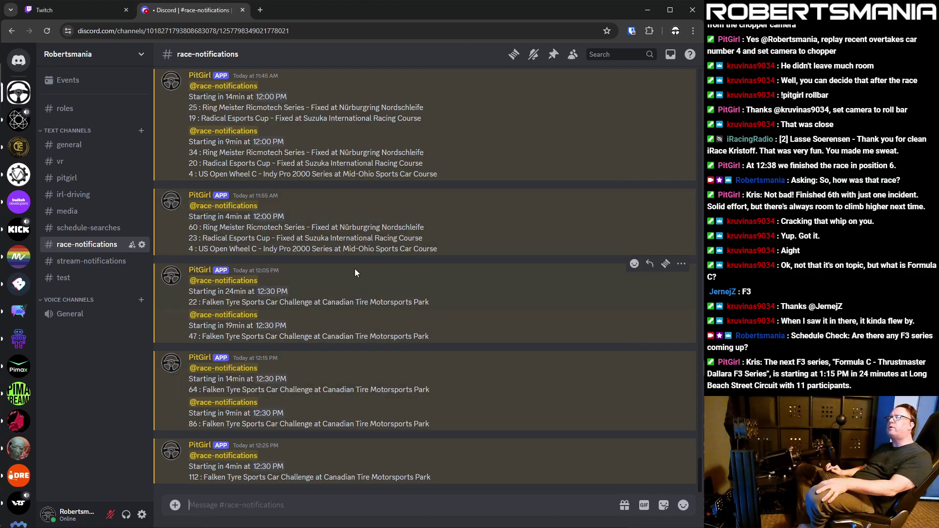
{"action": "left_click", "coordinate": [74, 264]}
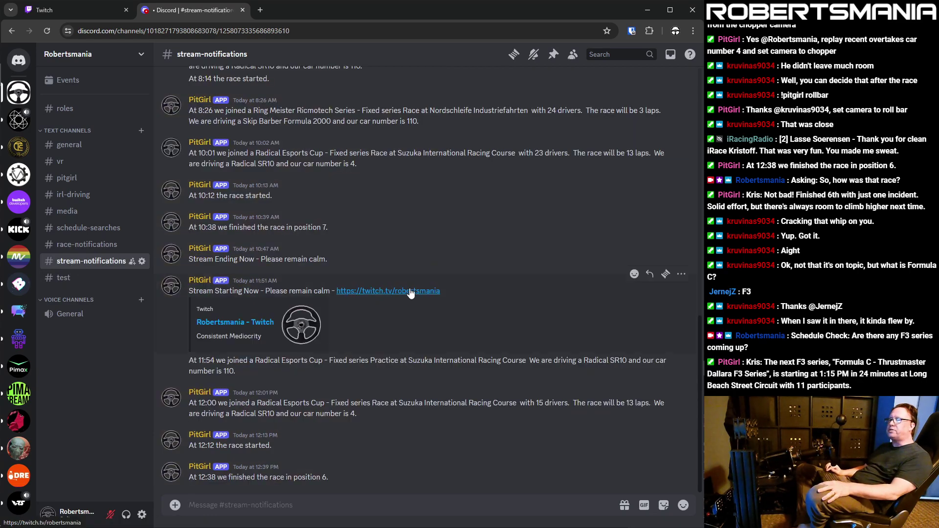